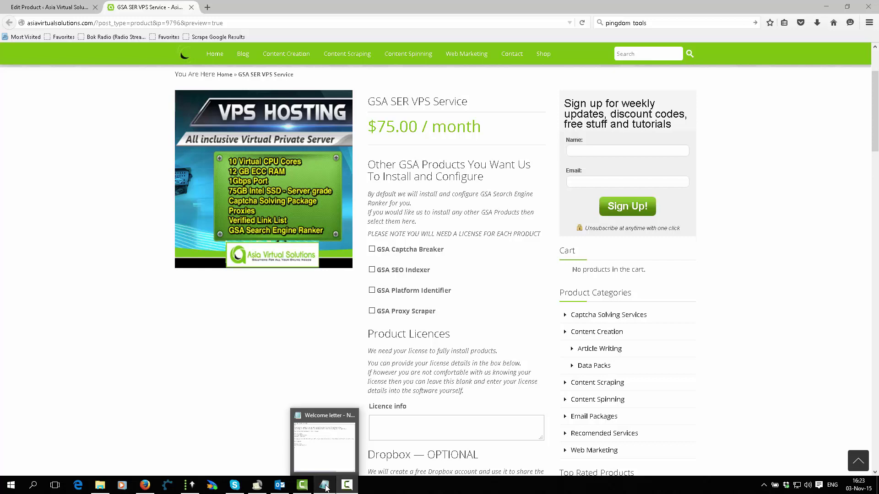
# Show the remote desktop login details in the Welcome letter note, and close the note
pyautogui.click(325, 486)
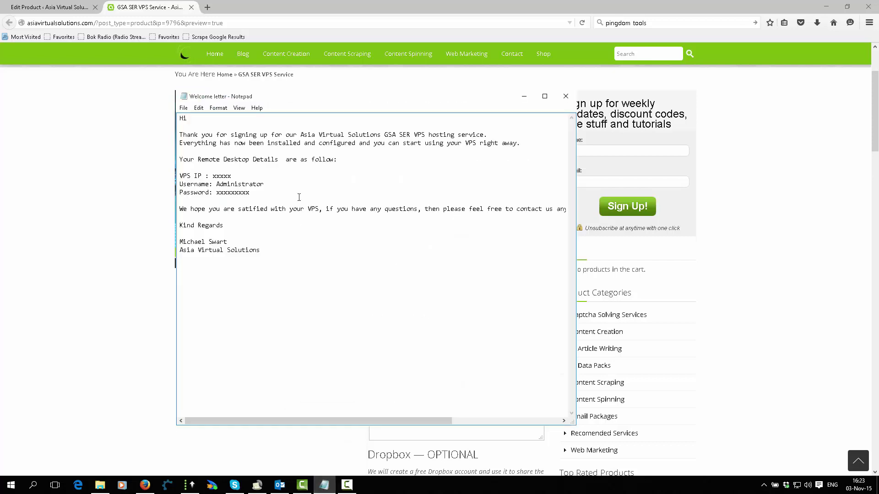
pyautogui.click(545, 96)
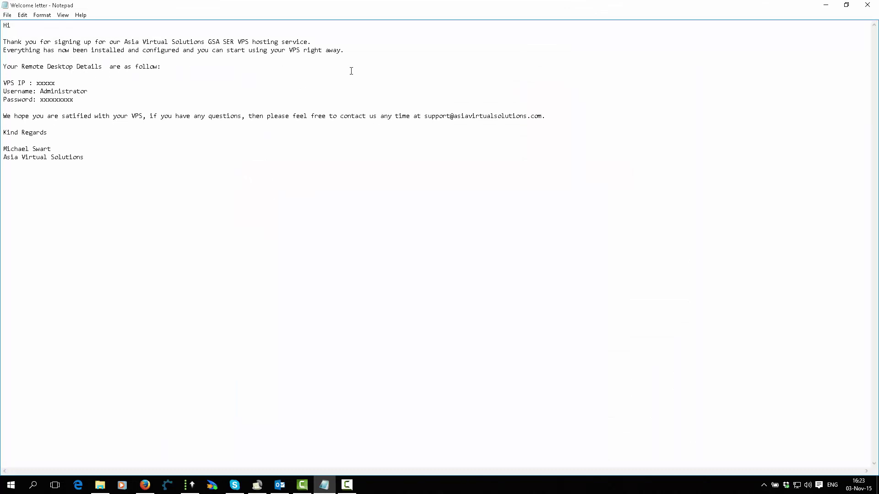
pyautogui.moveTo(87, 102); pyautogui.dragTo(1, 83)
pyautogui.click(144, 91)
pyautogui.click(868, 4)
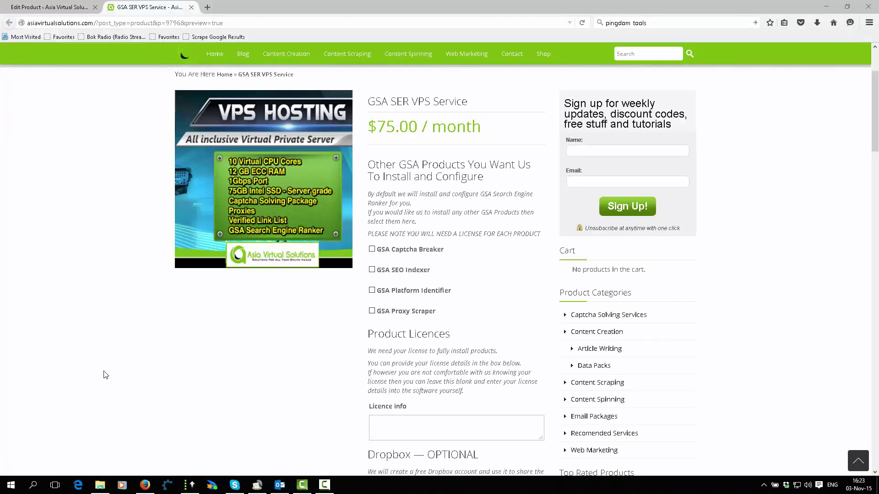
# Search Windows for "vps 1", connect to the server with VPS 1.rdp, and select the GSA Search Engine Ranker shortcut
pyautogui.click(11, 487)
pyautogui.click(33, 486)
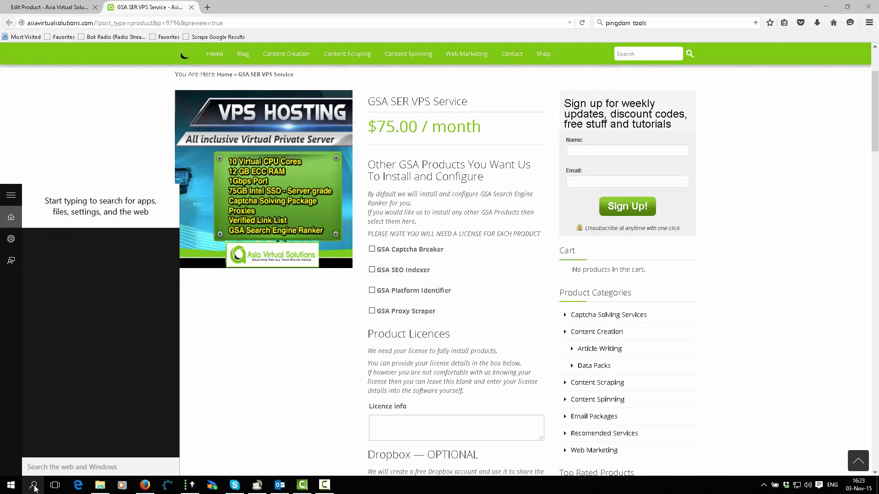
pyautogui.write('vps 1')
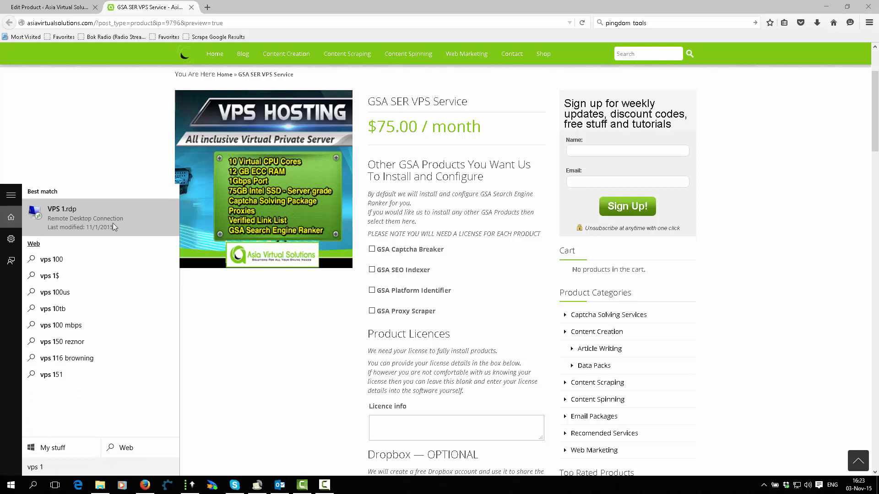
pyautogui.click(70, 214)
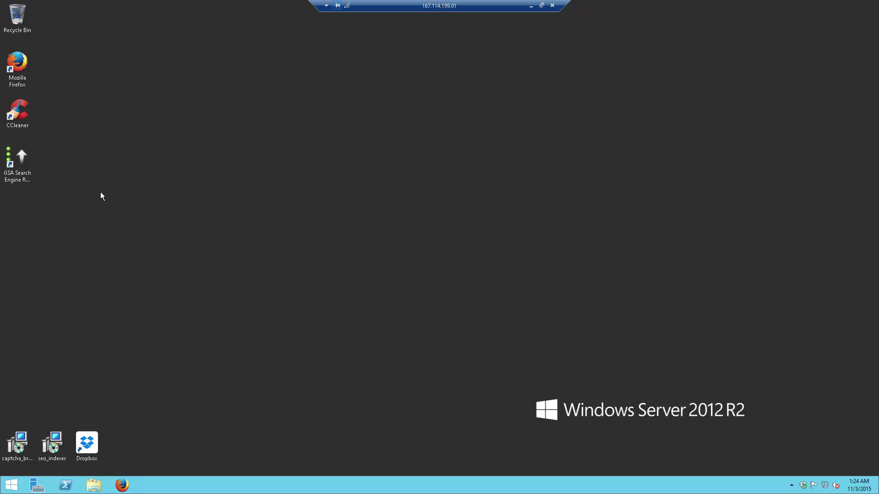
pyautogui.click(18, 162)
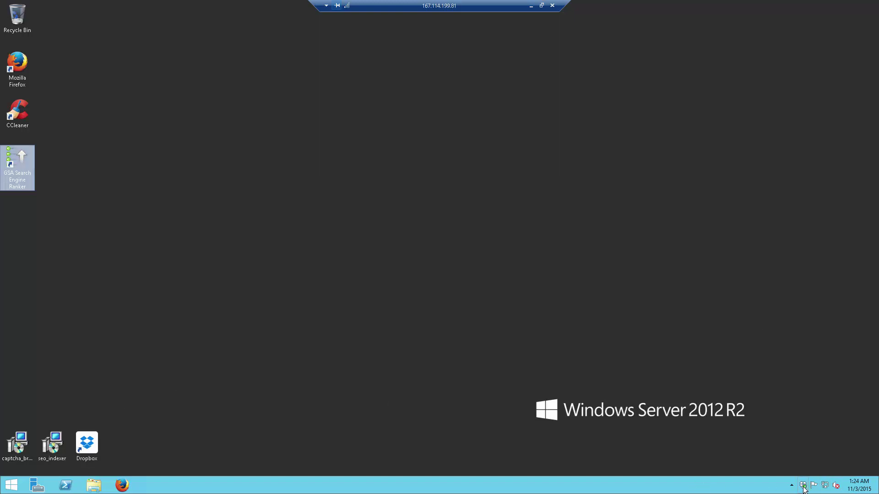
# View the contents of the server's Dropbox folder and its Proxies subfolder, and close the folder window
pyautogui.doubleClick(87, 443)
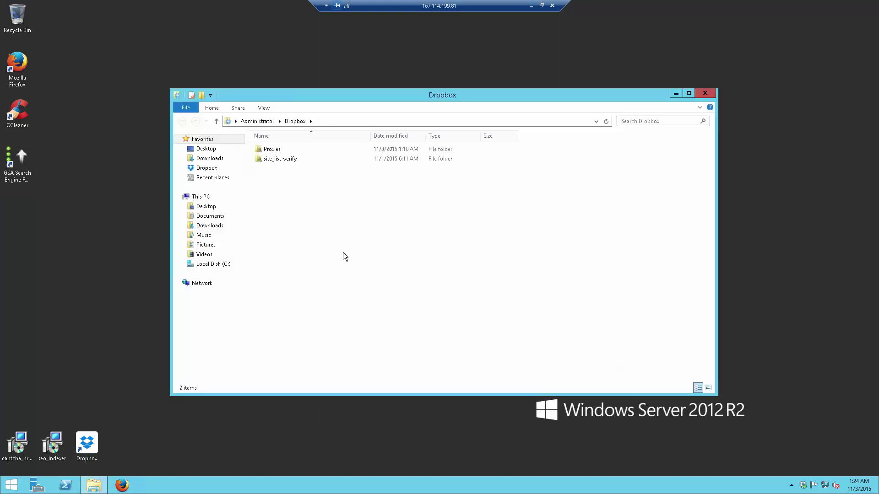
pyautogui.doubleClick(273, 150)
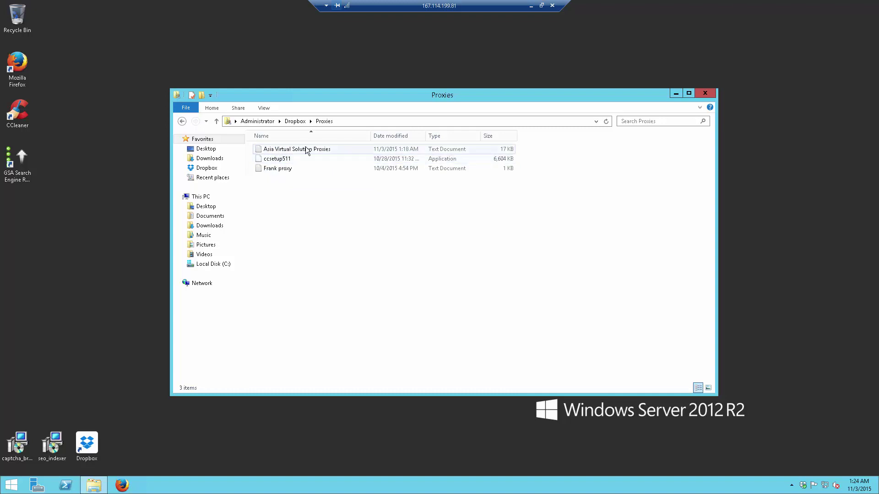
pyautogui.click(294, 121)
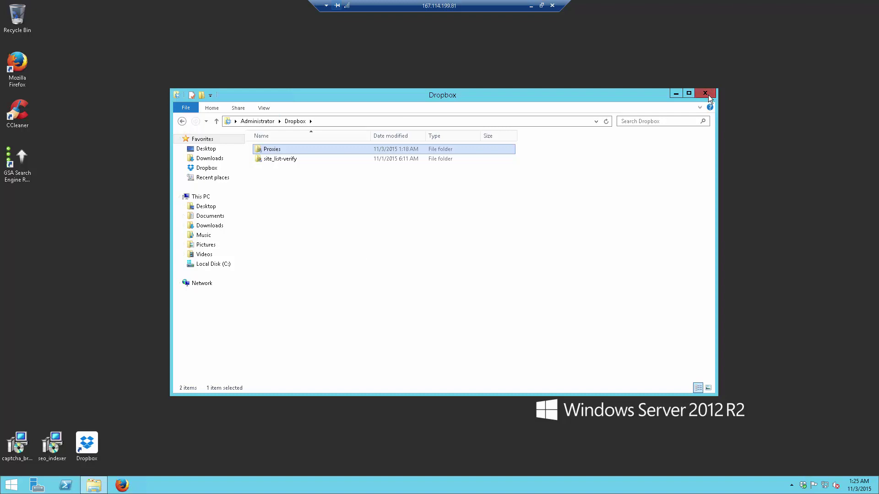
pyautogui.click(707, 95)
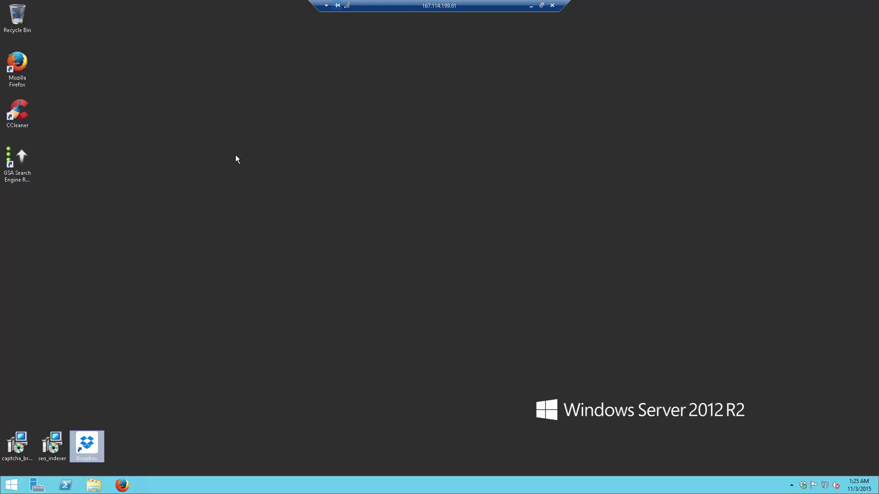
# Run the CCleaner cleanup with its preset Windows items and scan the registry for issues
pyautogui.click(17, 113)
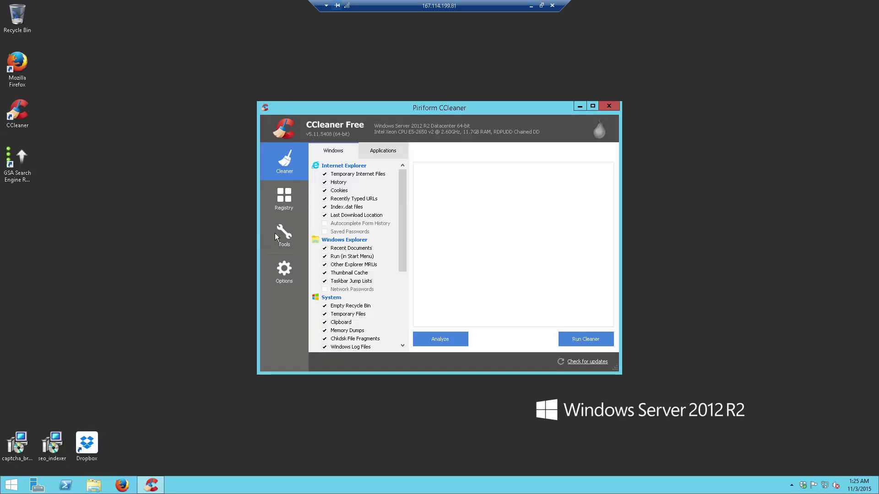
pyautogui.click(586, 339)
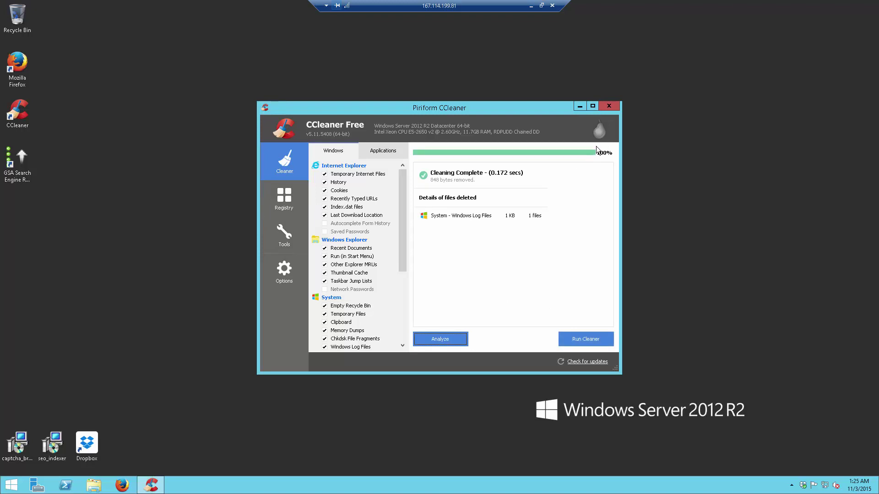
pyautogui.click(284, 198)
pyautogui.click(441, 339)
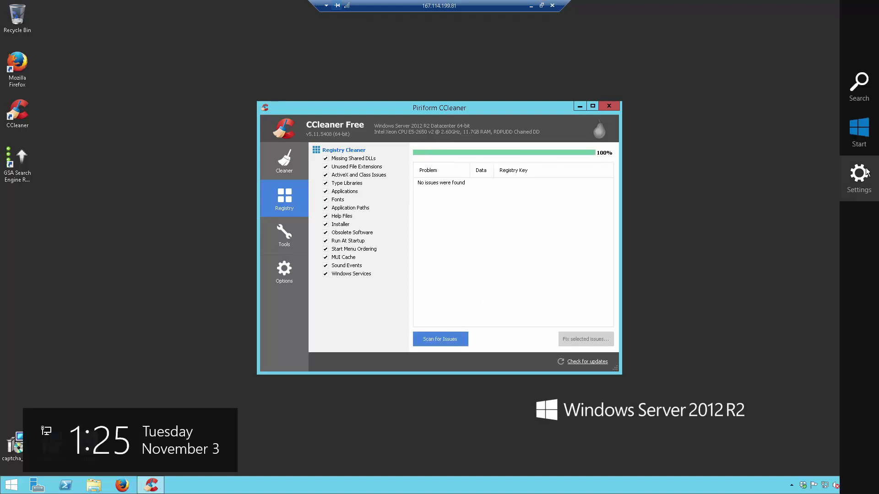
# Check the server's processor, memory and operating system details in System information, and dismiss that window and CCleaner
pyautogui.click(866, 173)
pyautogui.click(760, 114)
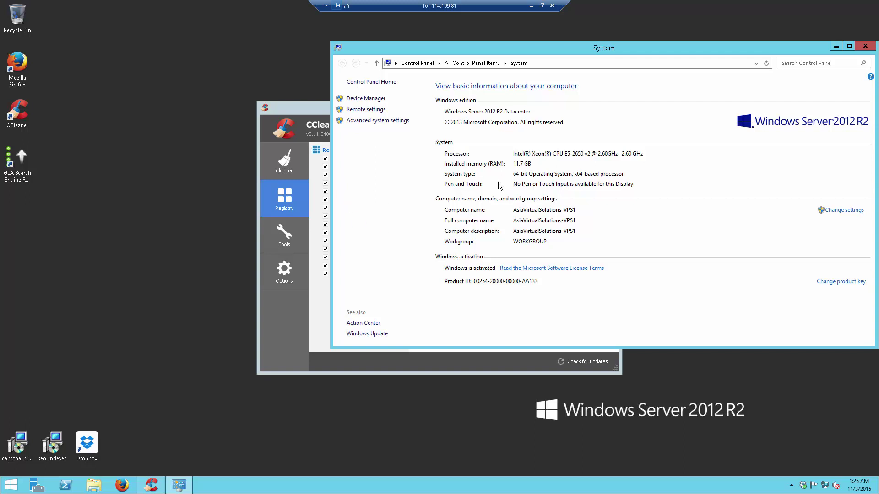
pyautogui.click(865, 47)
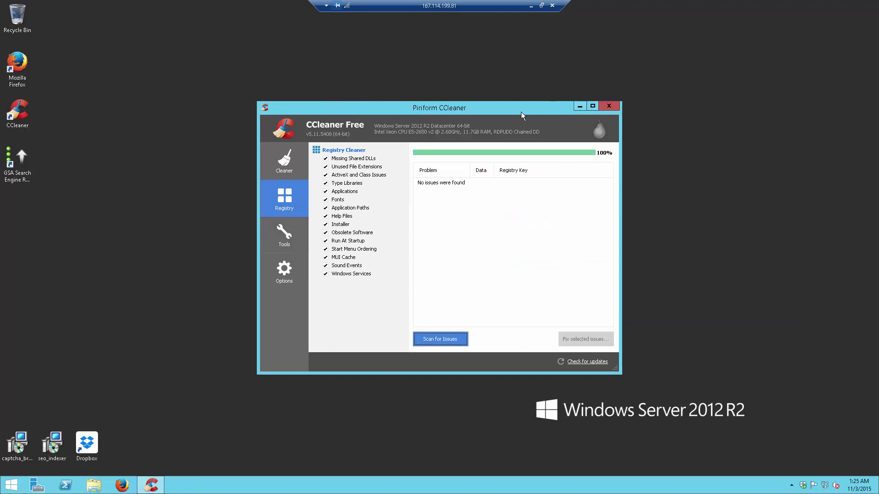
pyautogui.click(580, 107)
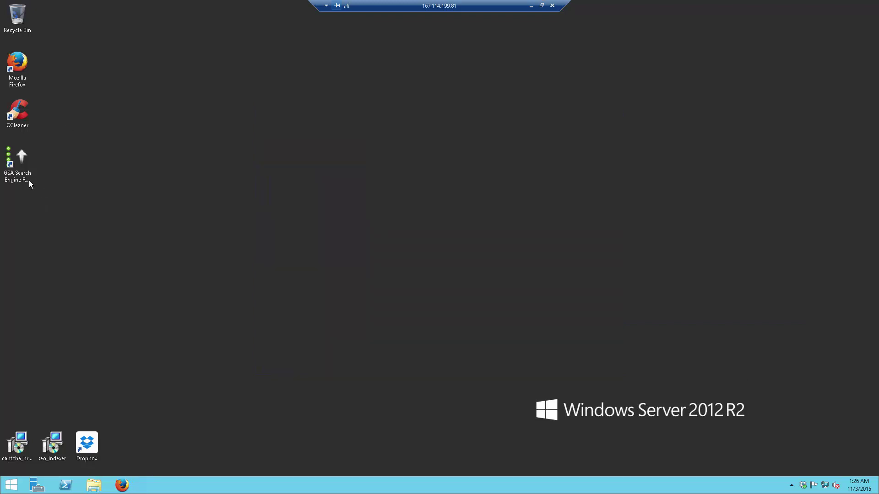
# Launch GSA Search Engine Ranker and dismiss its demo notice and the new-project welcome wizard
pyautogui.click(17, 159)
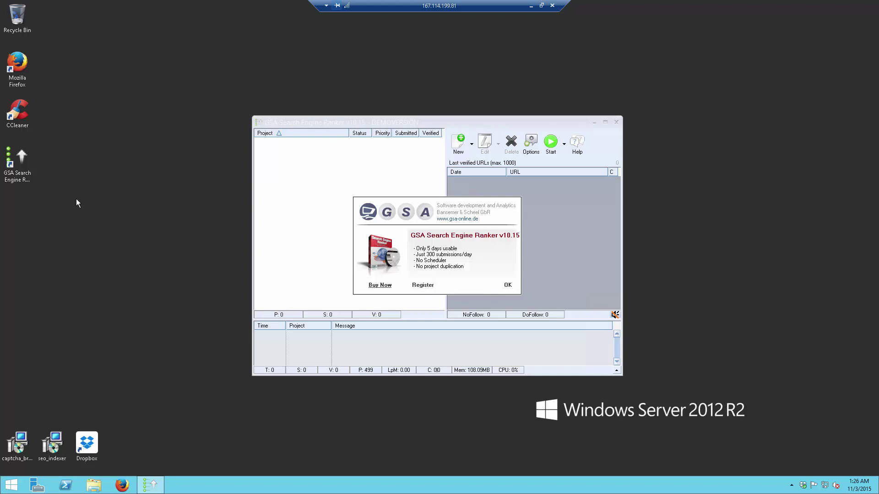
pyautogui.click(502, 279)
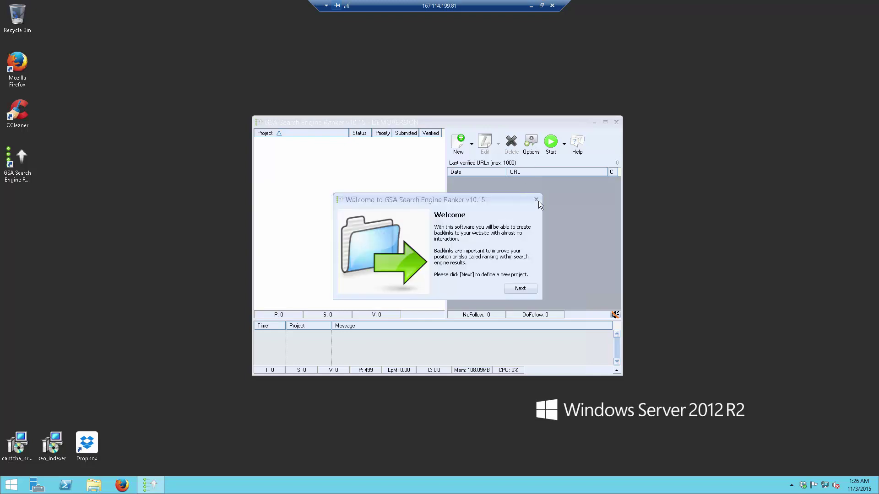
pyautogui.click(537, 199)
# Review the configured proxy list and its automatic search and testing options in the submission settings
pyautogui.click(530, 142)
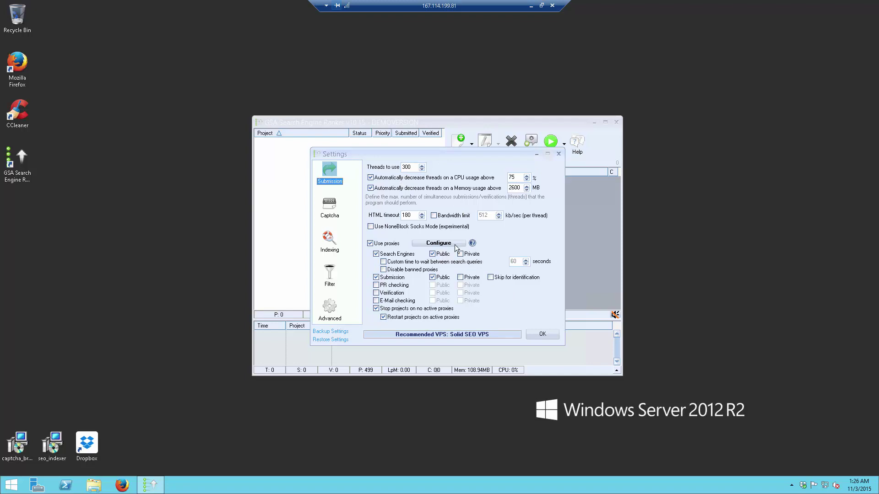
pyautogui.click(447, 244)
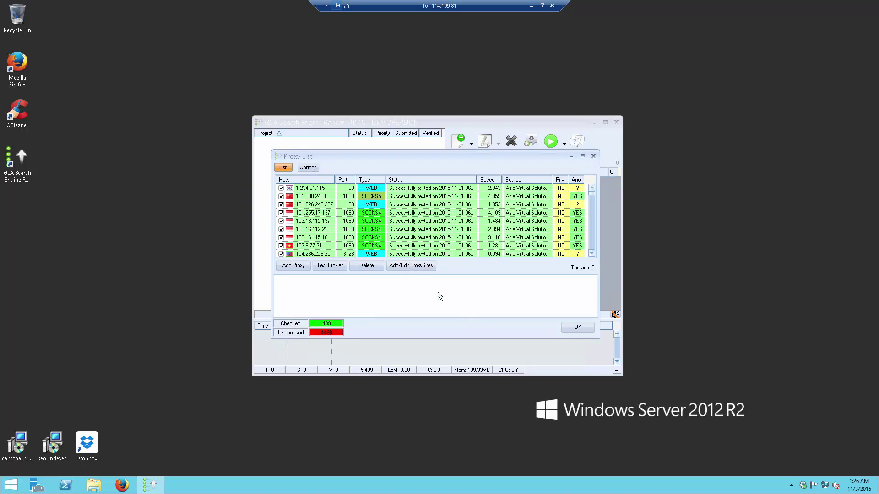
pyautogui.click(306, 168)
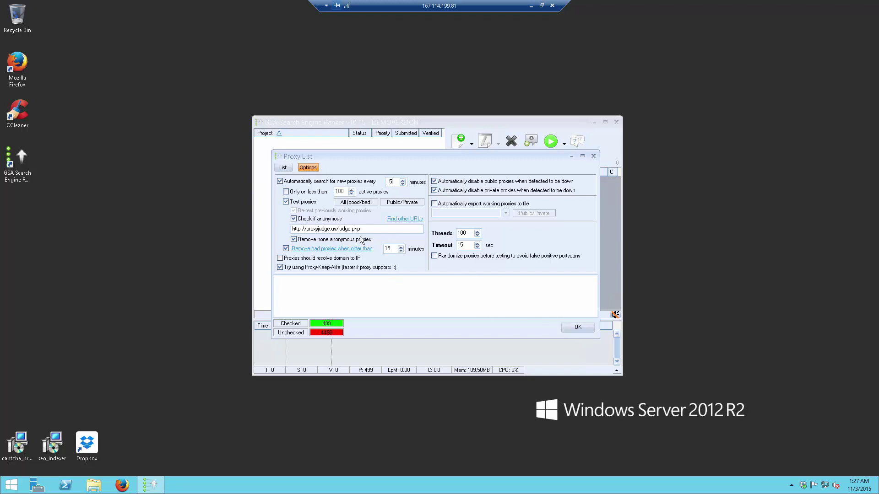
pyautogui.click(577, 325)
# Reopen the proxy configuration, find new proxies online with testing, and close the proxy list
pyautogui.click(531, 143)
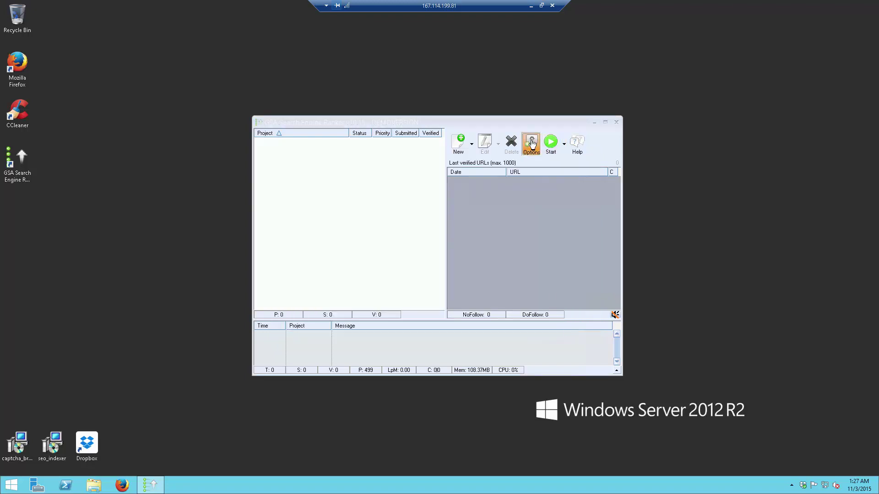
pyautogui.click(438, 243)
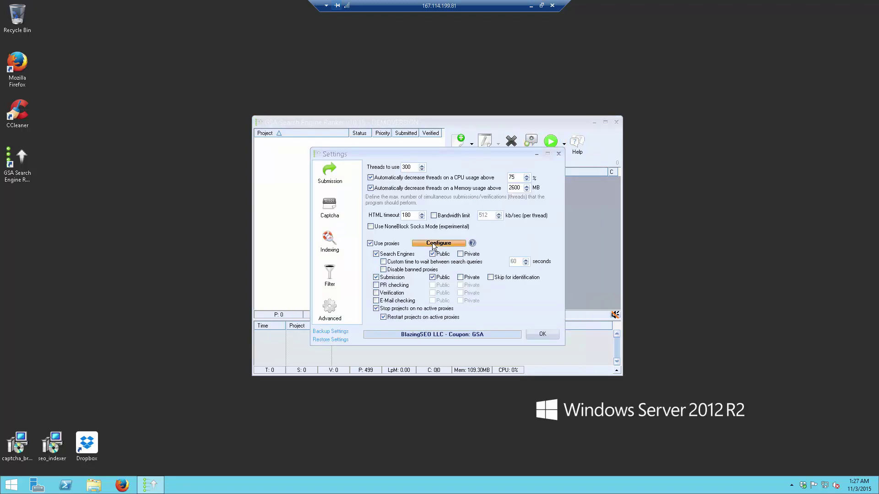
pyautogui.click(282, 168)
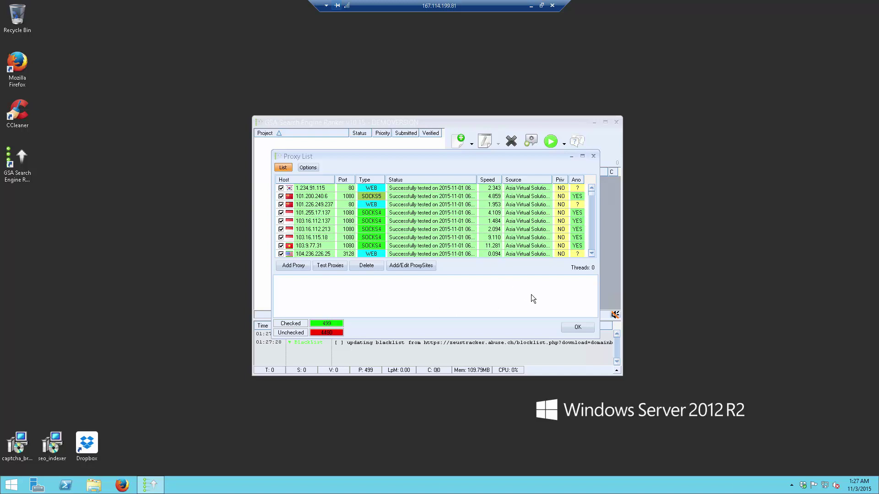
pyautogui.click(295, 266)
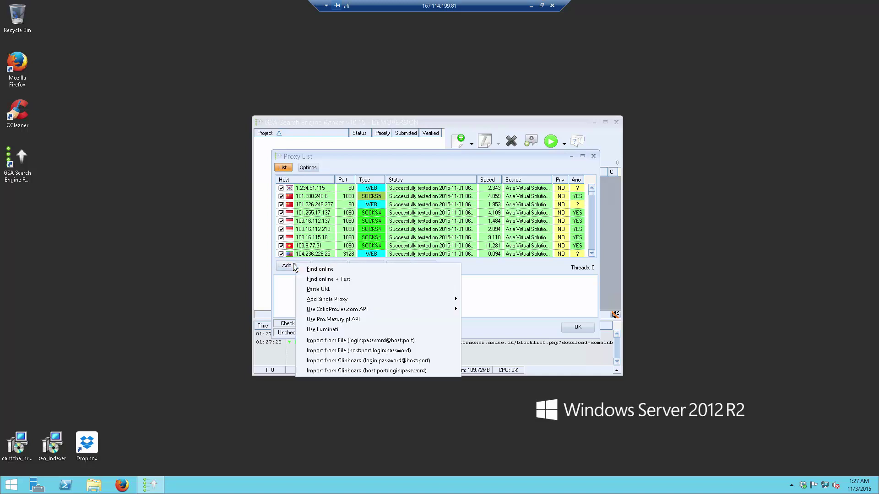
pyautogui.click(344, 279)
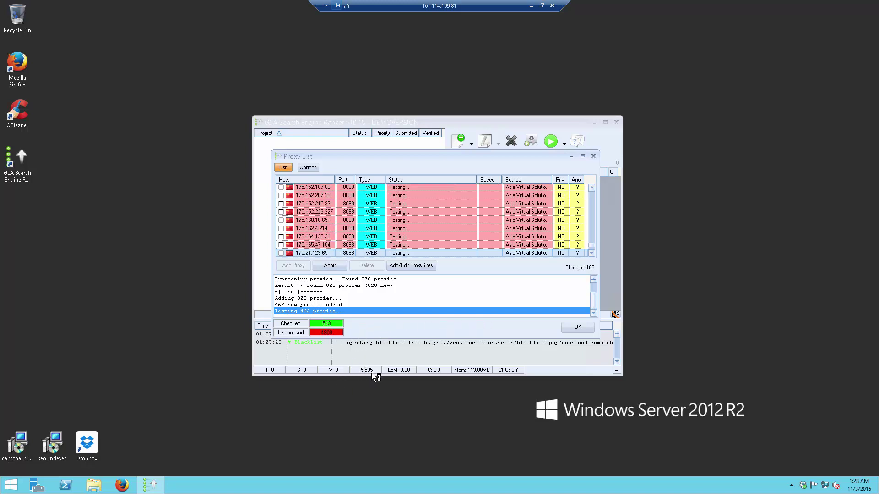
pyautogui.click(578, 328)
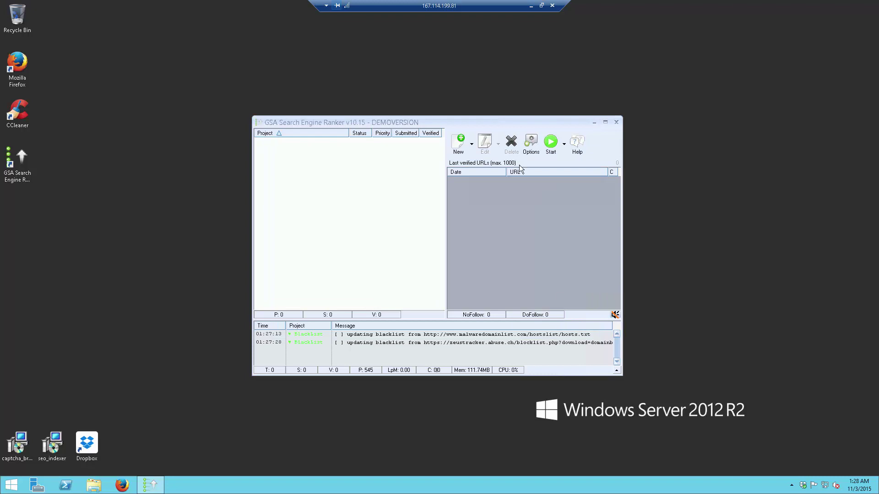
# Open the captcha settings and view the GSA Search Engine Ranker – Captcha Solving product page in the Asia Virtual Solutions shop
pyautogui.click(529, 142)
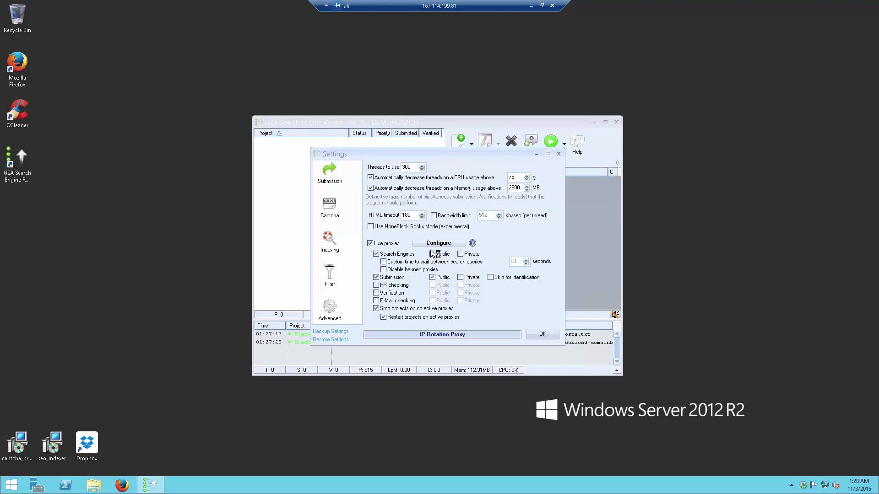
pyautogui.click(335, 205)
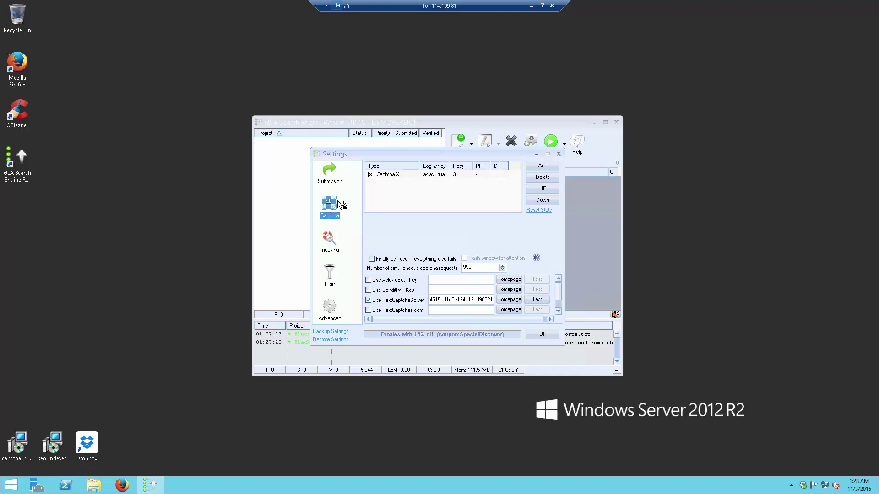
pyautogui.click(122, 486)
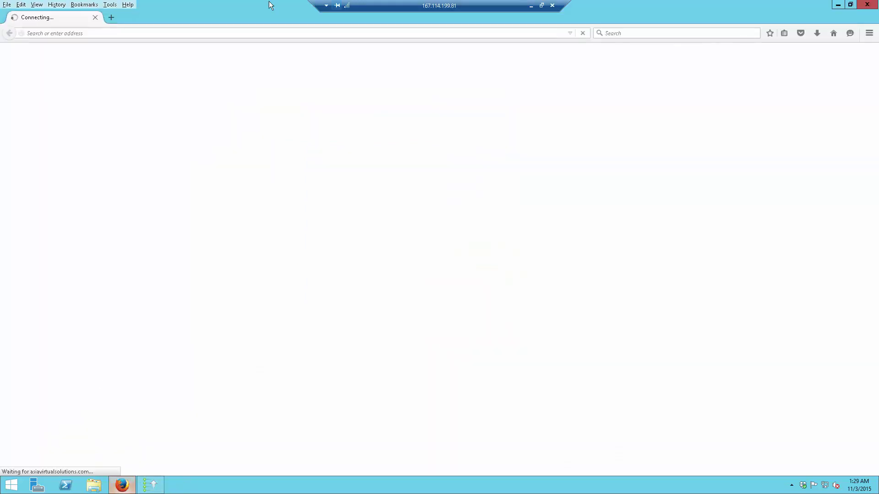
pyautogui.click(147, 33)
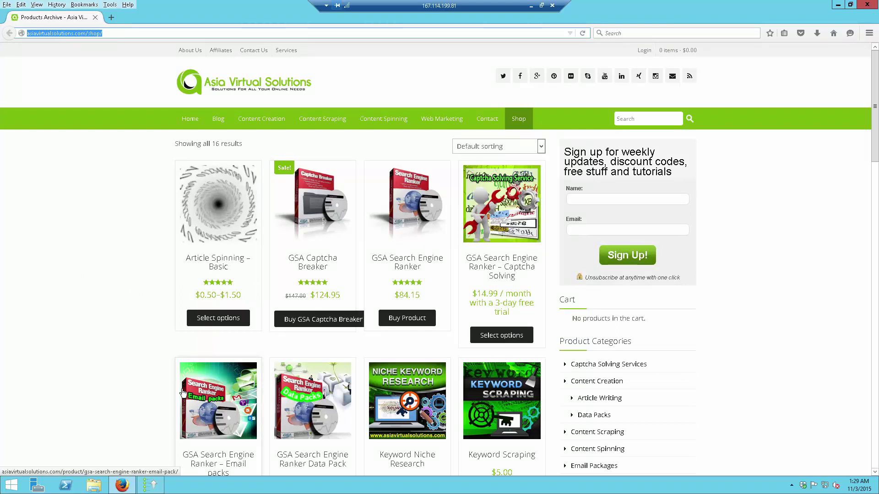
pyautogui.click(465, 229)
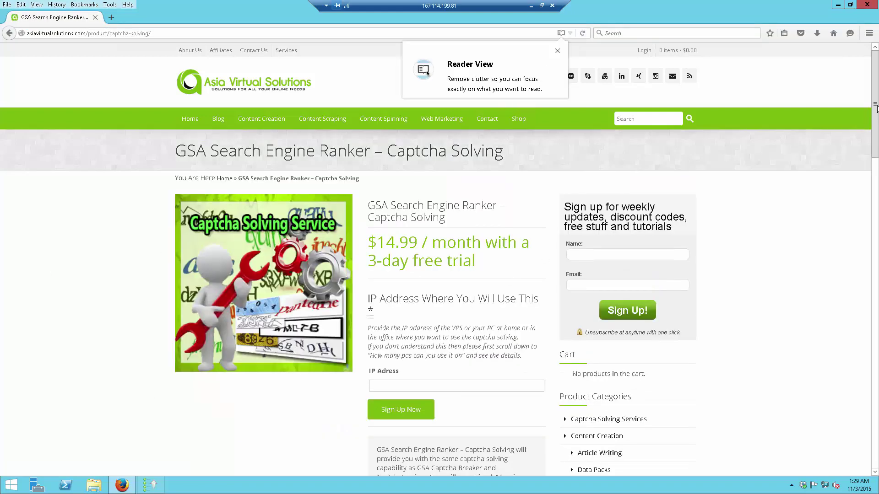
pyautogui.moveTo(876, 115)
pyautogui.mouseDown()
pyautogui.moveTo(876, 350)
pyautogui.moveTo(876, 108)
pyautogui.mouseUp()
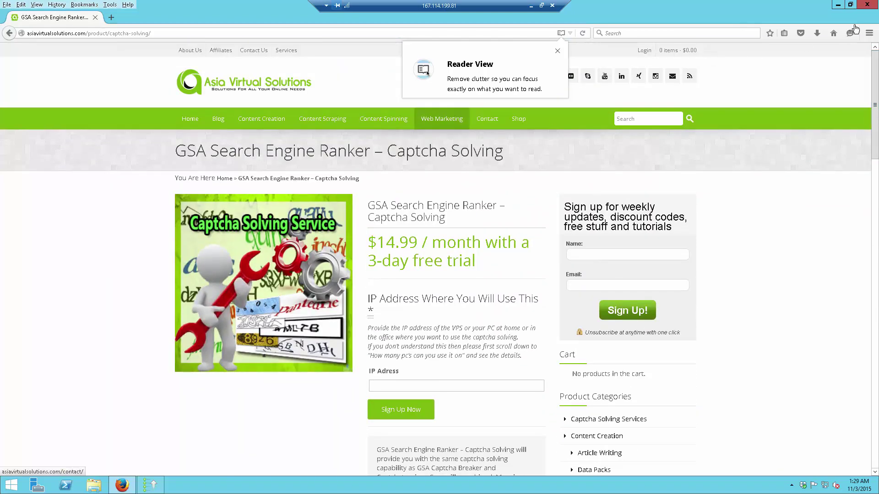
pyautogui.click(869, 5)
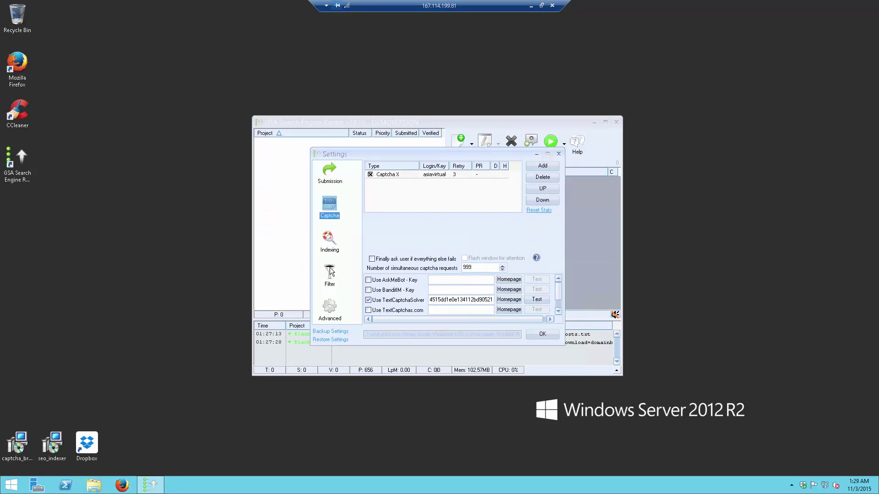
# Test the configured Captcha X service and the TextCaptchaSolver service in the captcha settings
pyautogui.click(411, 174)
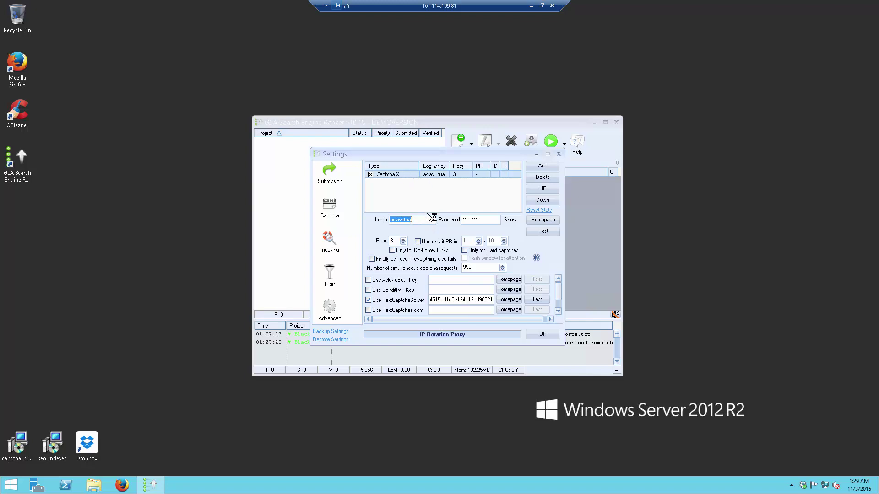
pyautogui.click(546, 232)
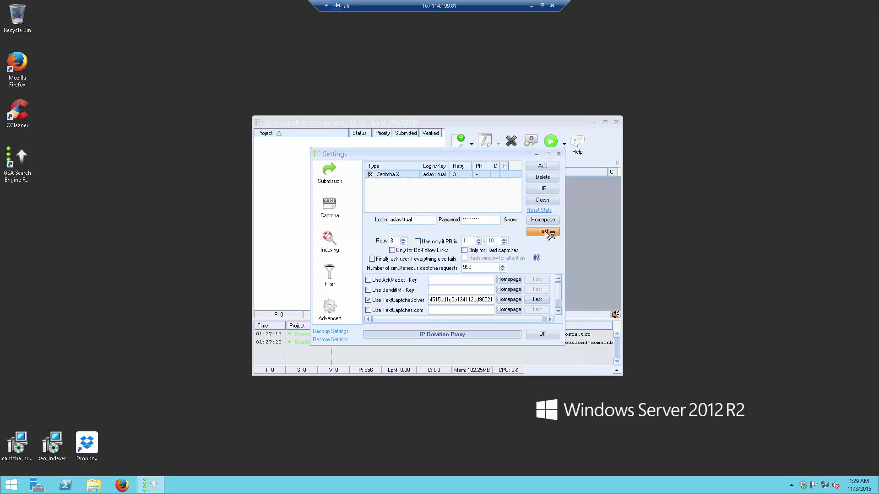
pyautogui.click(486, 277)
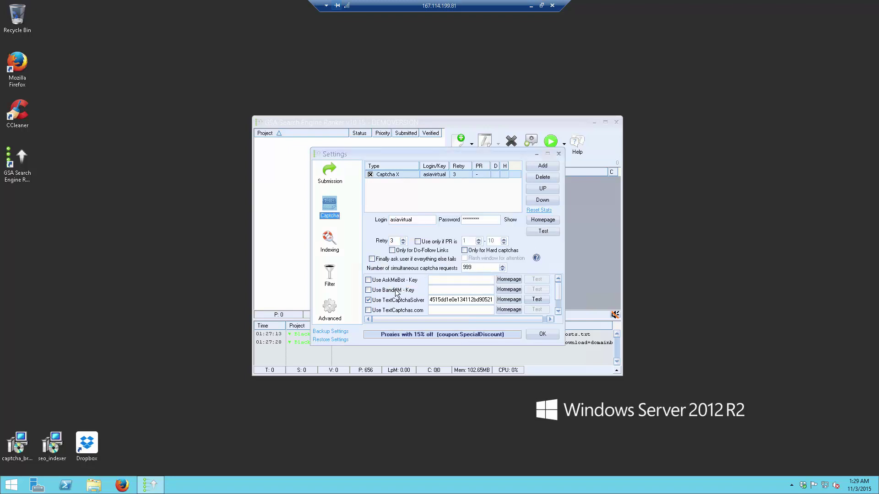
pyautogui.moveTo(411, 306)
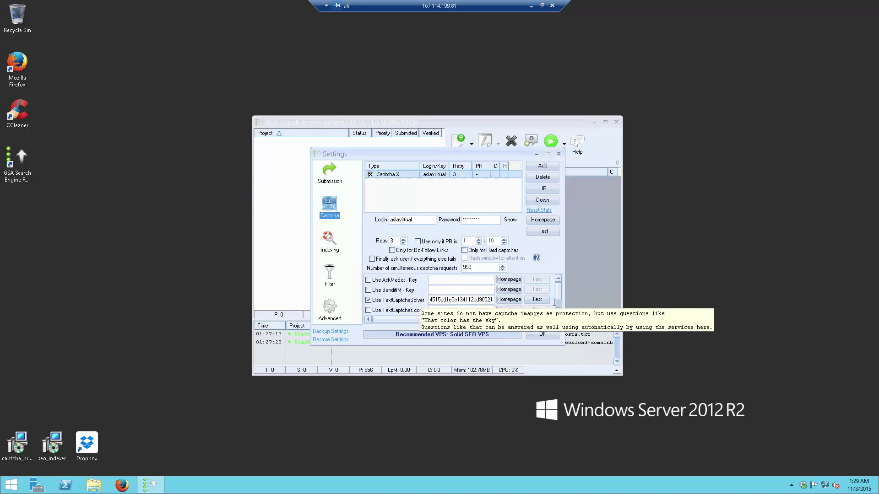
pyautogui.click(537, 300)
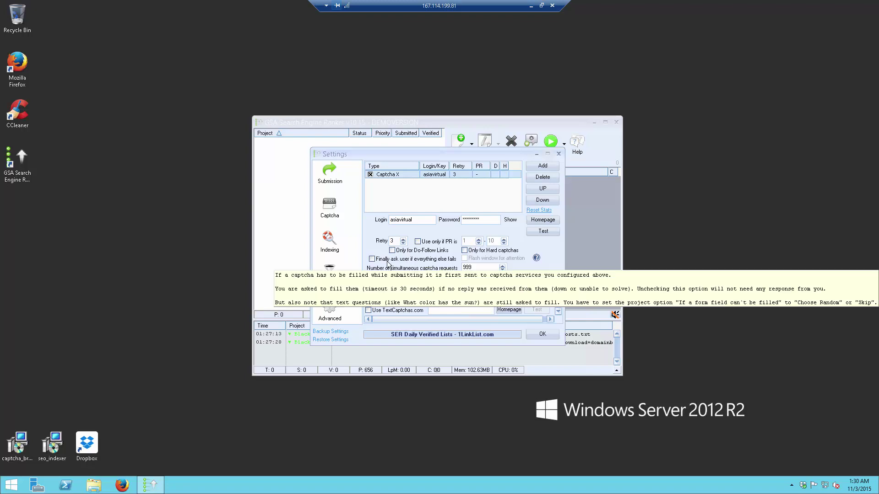
# Review the indexing services, the blacklist filter settings and the advanced site list settings
pyautogui.click(329, 238)
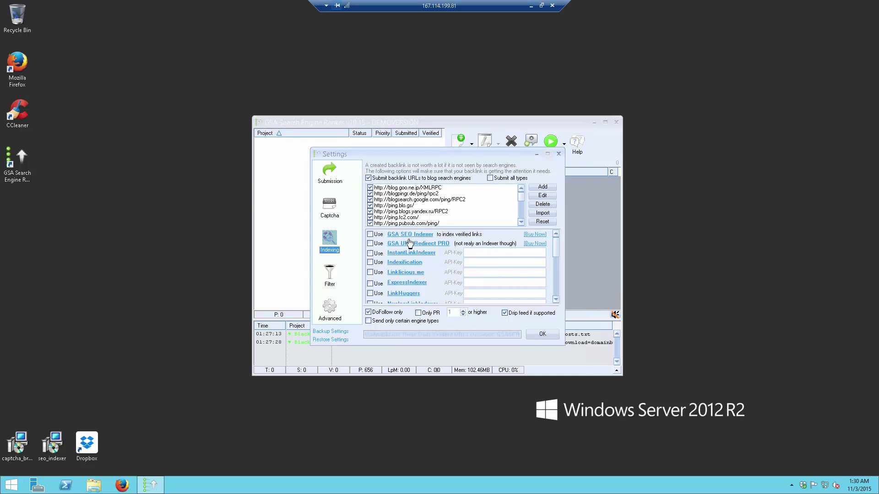
pyautogui.click(329, 277)
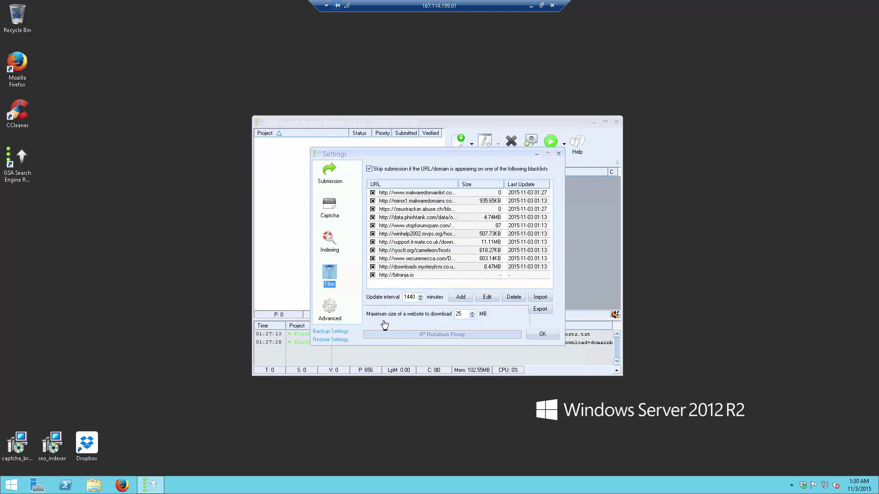
pyautogui.click(337, 311)
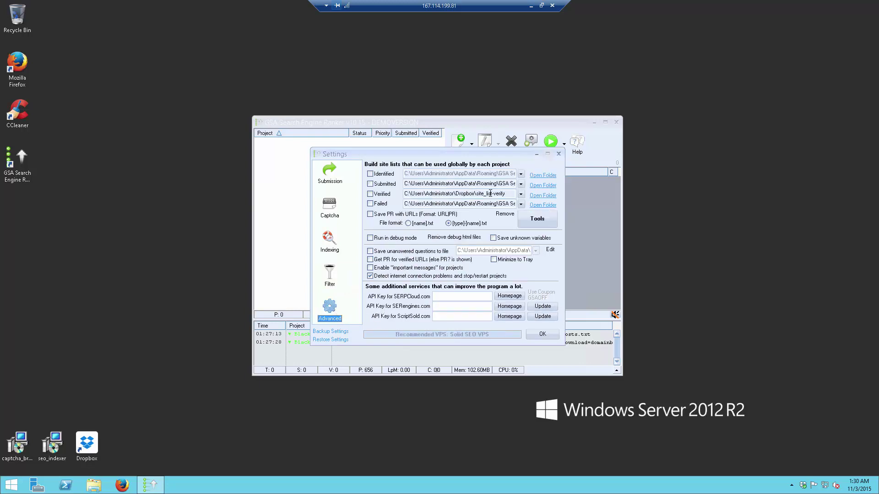
# Show the statistics for the verified site list and close the report
pyautogui.click(538, 219)
pyautogui.moveTo(573, 413)
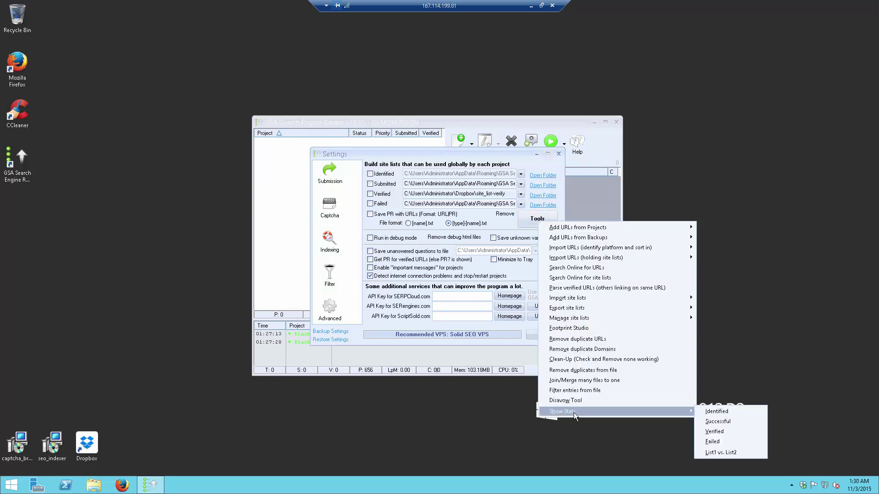
pyautogui.click(716, 431)
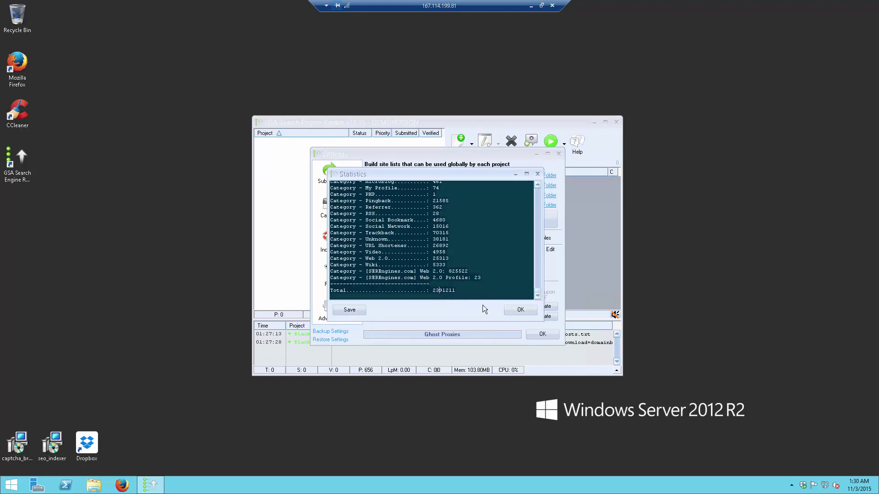
pyautogui.click(522, 309)
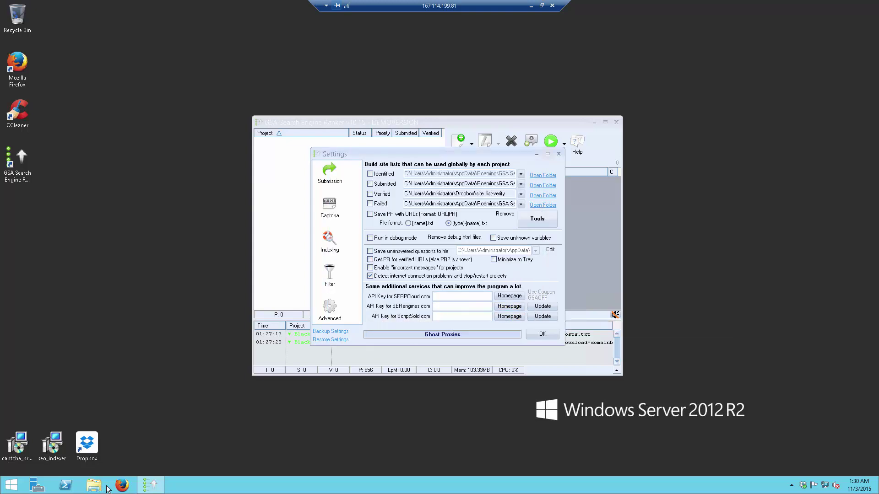
# Switch to Firefox, open the Quality Back link Lists product in the Asia Virtual Solutions shop and dismiss the Search Engine Ranker demo notice
pyautogui.click(124, 487)
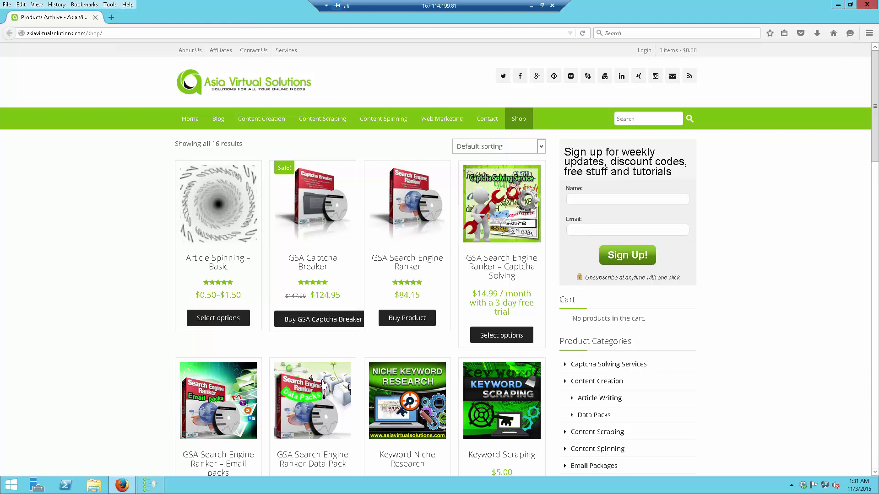
pyautogui.scroll(-6, 332, 341)
pyautogui.scroll(-3, 423, 382)
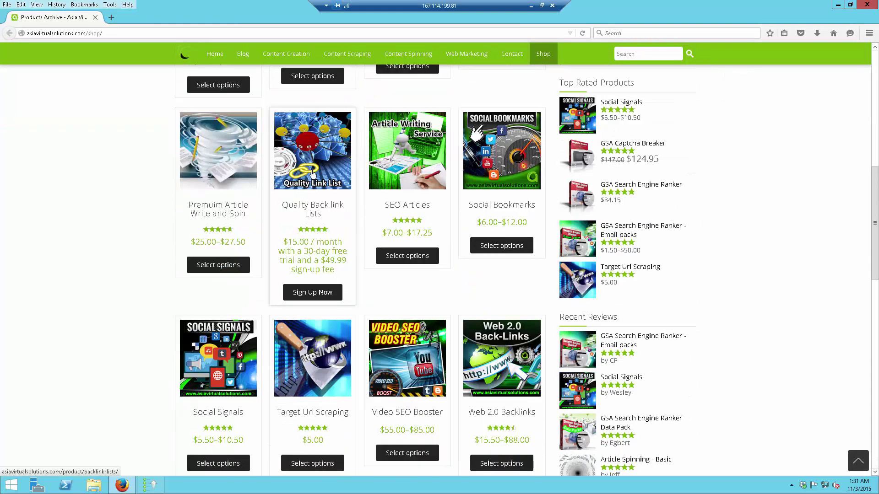
pyautogui.click(313, 158)
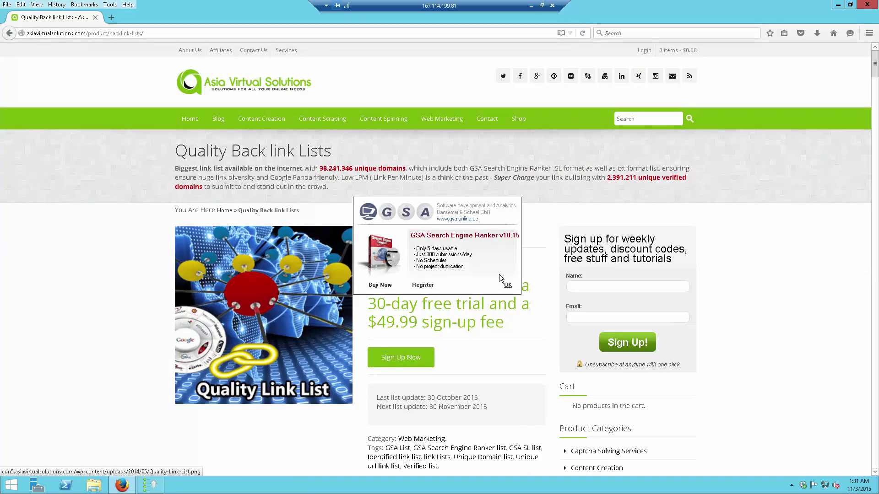
pyautogui.click(508, 284)
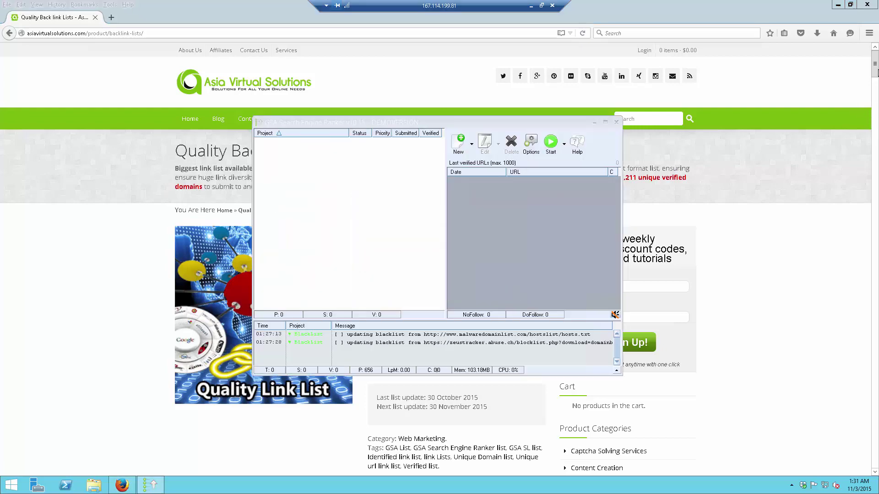
# Examine the unique and verified domain category breakdowns on the link list product page and close the browser
pyautogui.scroll(-15, 440, 257)
pyautogui.moveTo(875, 127)
pyautogui.mouseDown()
pyautogui.moveTo(876, 95)
pyautogui.moveTo(875, 114)
pyautogui.mouseUp()
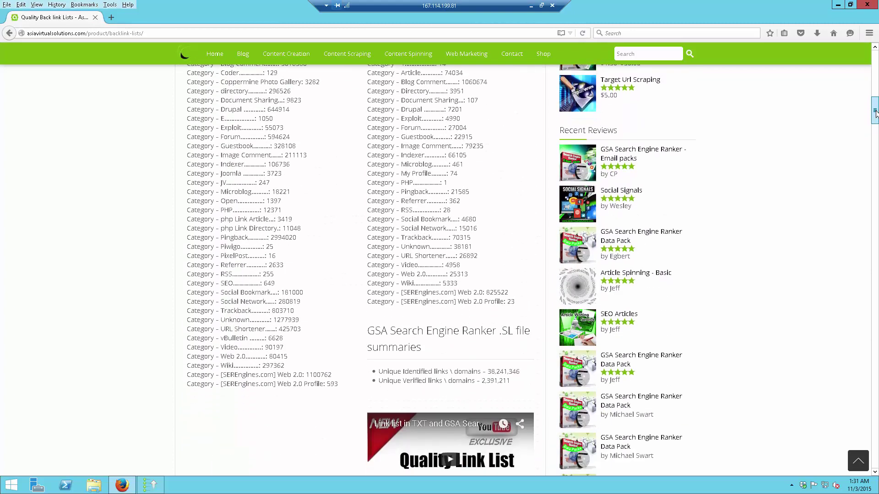
pyautogui.scroll(4, 876, 109)
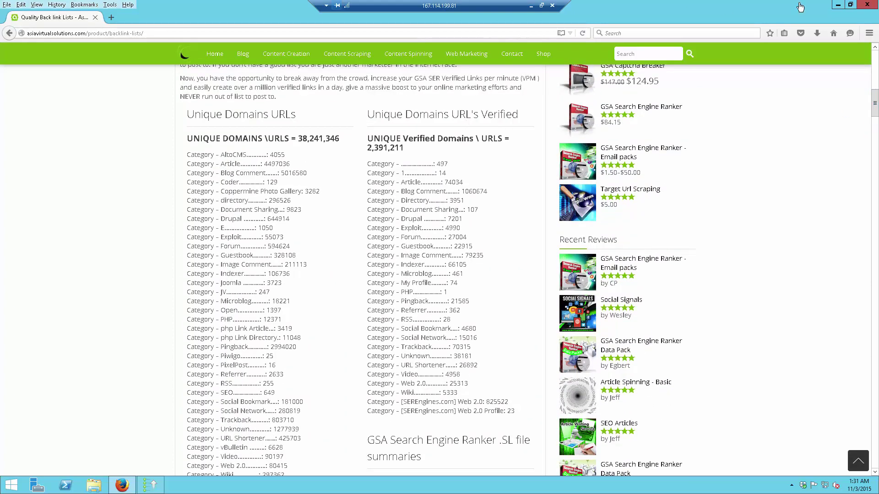
pyautogui.click(864, 5)
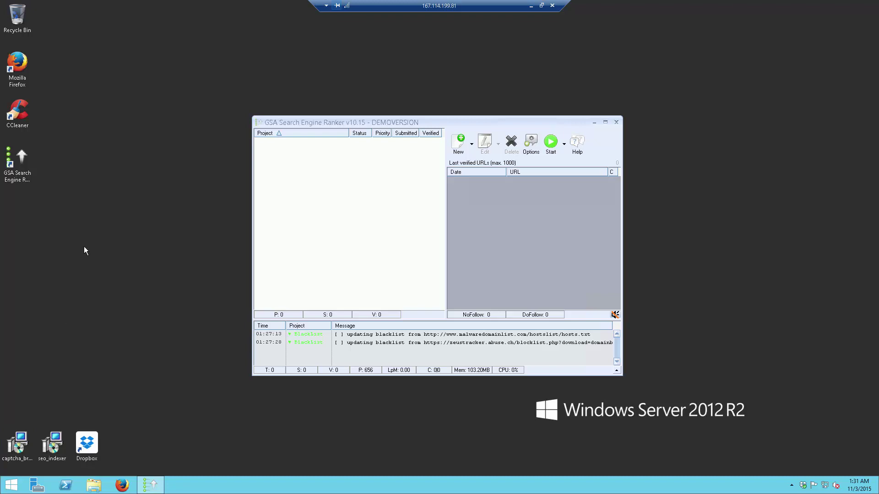
# Reopen the advanced options in Search Engine Ranker, enable the Verified site list folder and disable it again
pyautogui.click(525, 143)
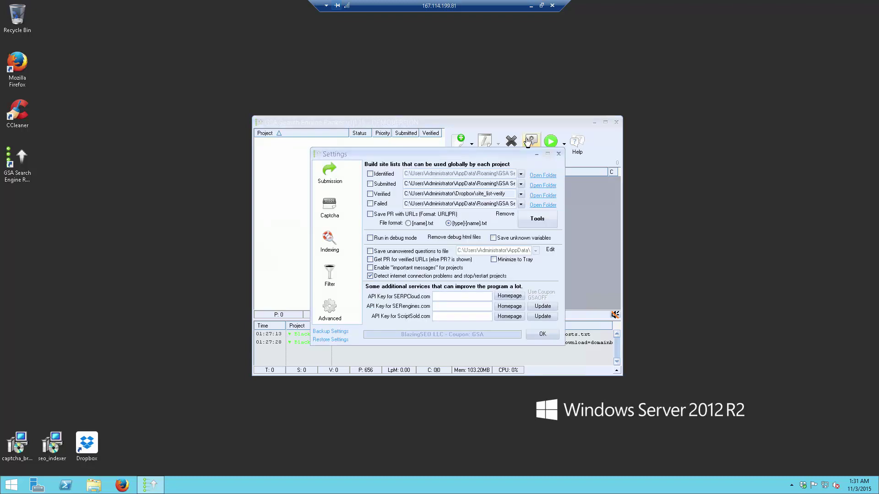
pyautogui.click(325, 308)
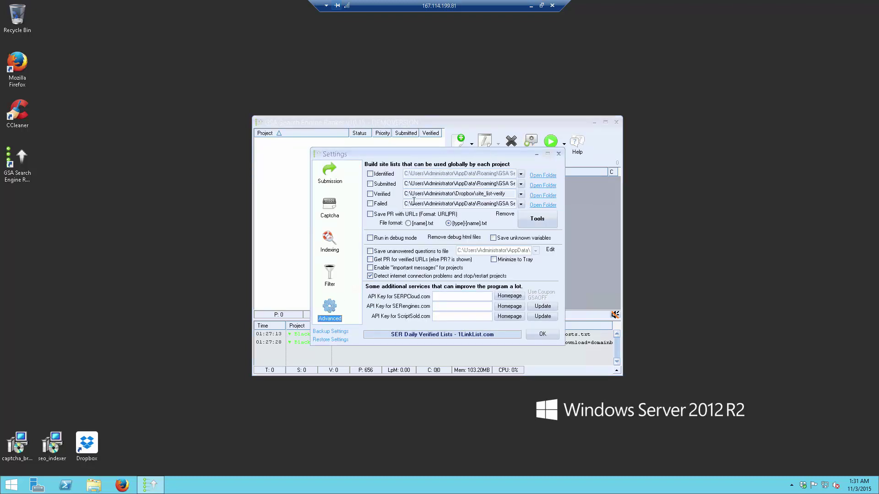
pyautogui.click(371, 195)
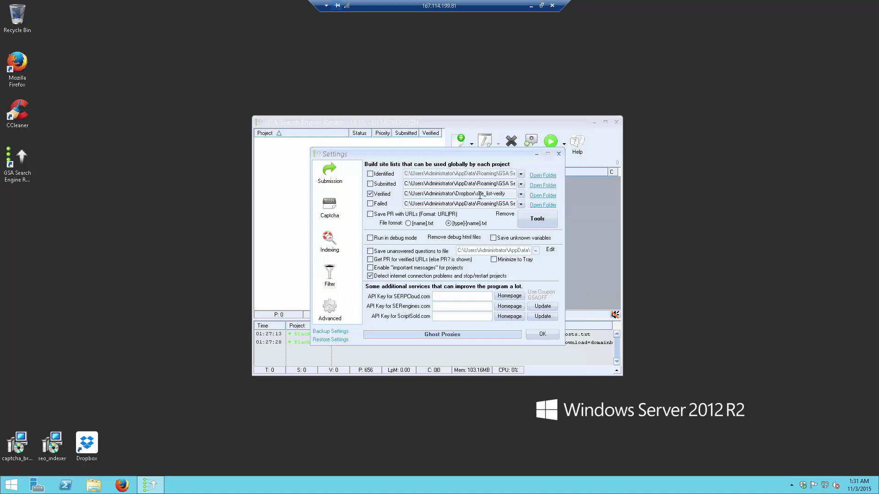
pyautogui.click(370, 195)
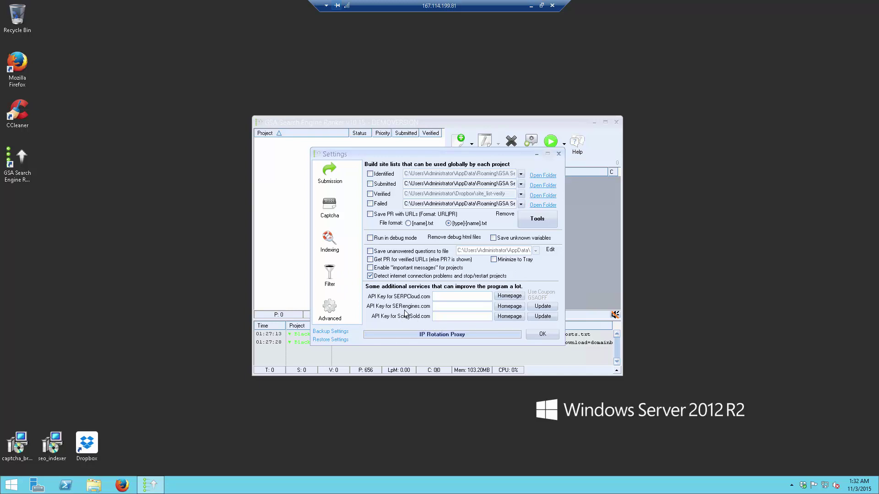
# Check the purpose of the SERengines.com API key field and close the settings dialog
pyautogui.moveTo(479, 308)
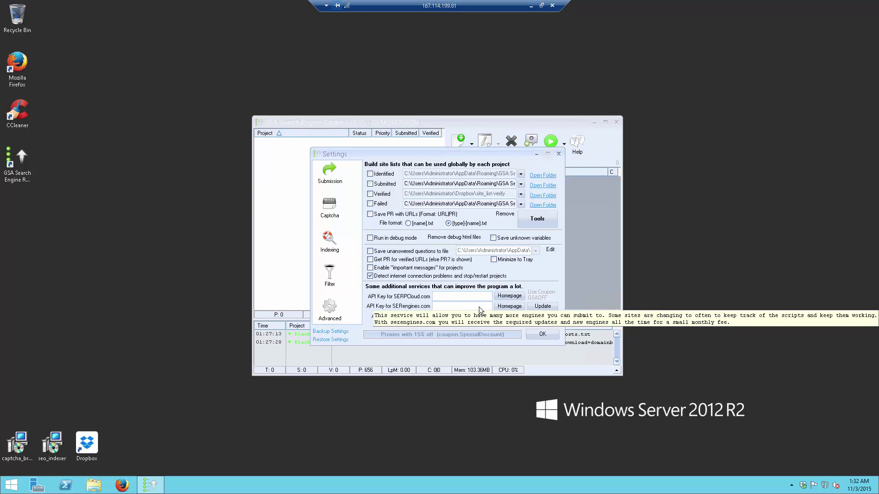
pyautogui.click(479, 307)
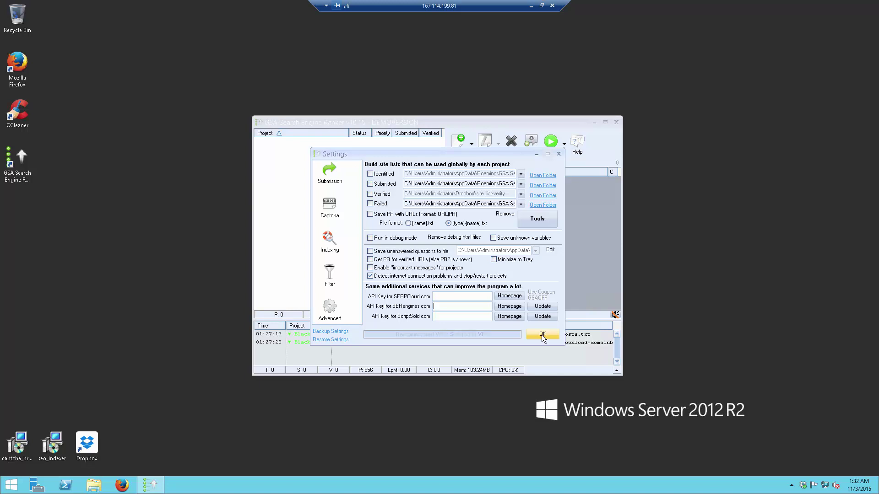
pyautogui.click(330, 312)
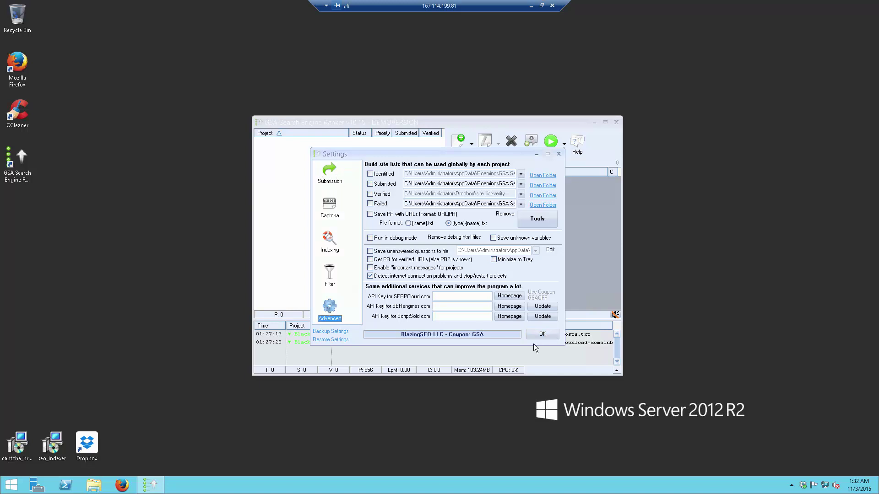
pyautogui.click(545, 334)
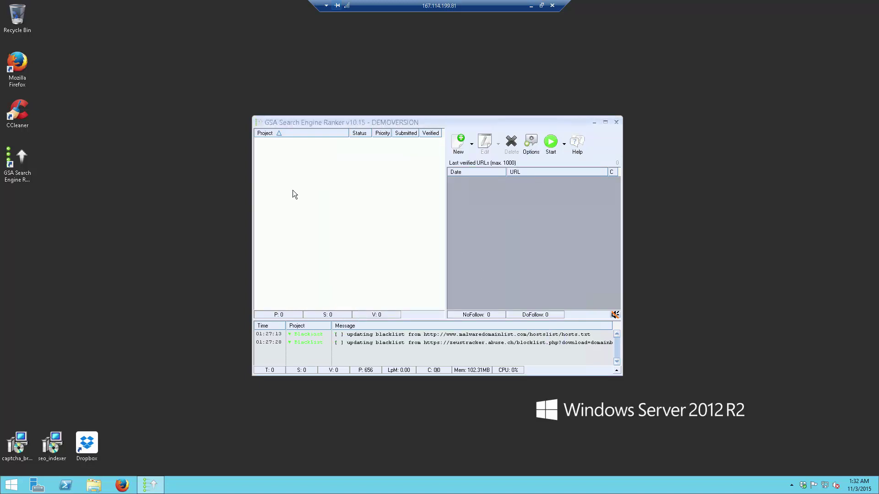
pyautogui.click(622, 114)
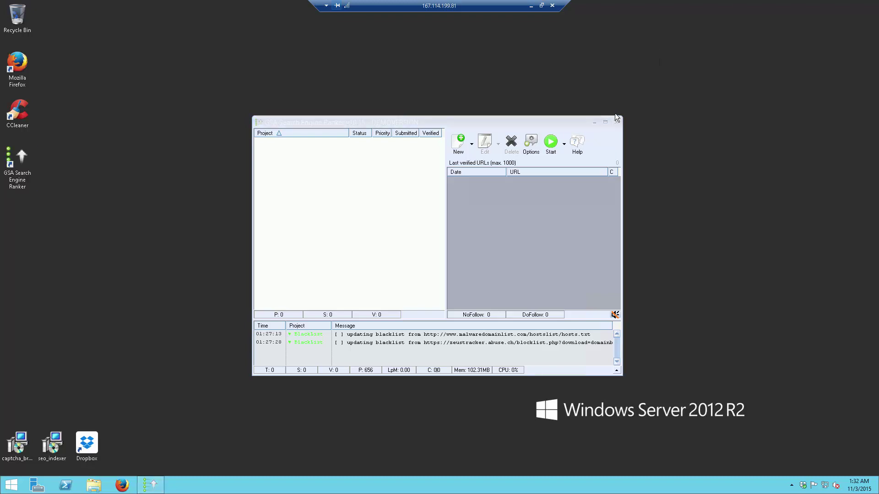
pyautogui.rightClick(306, 180)
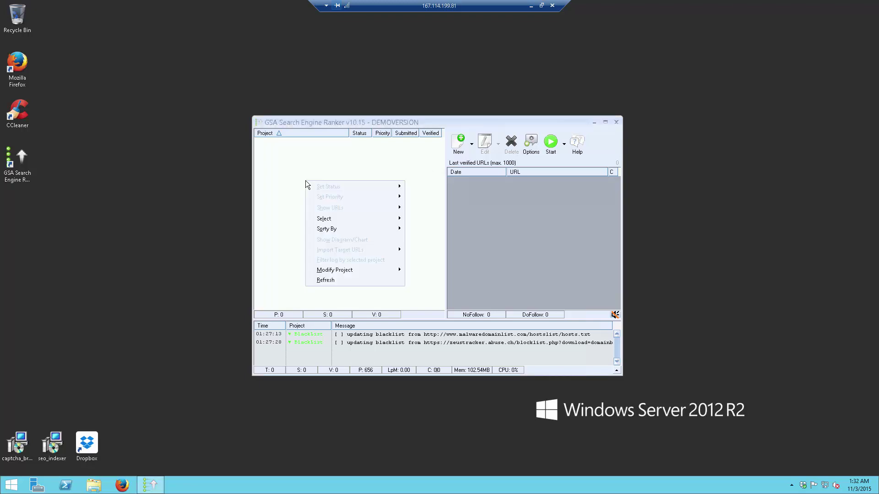
pyautogui.click(181, 207)
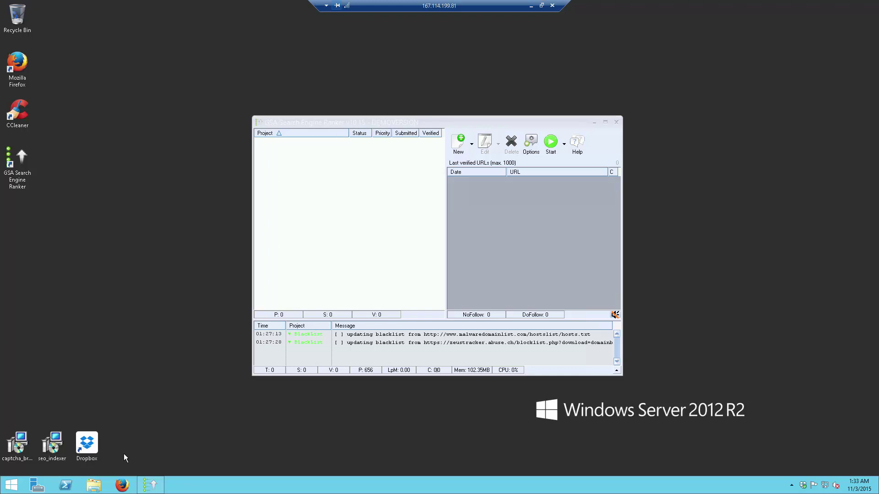
pyautogui.click(123, 486)
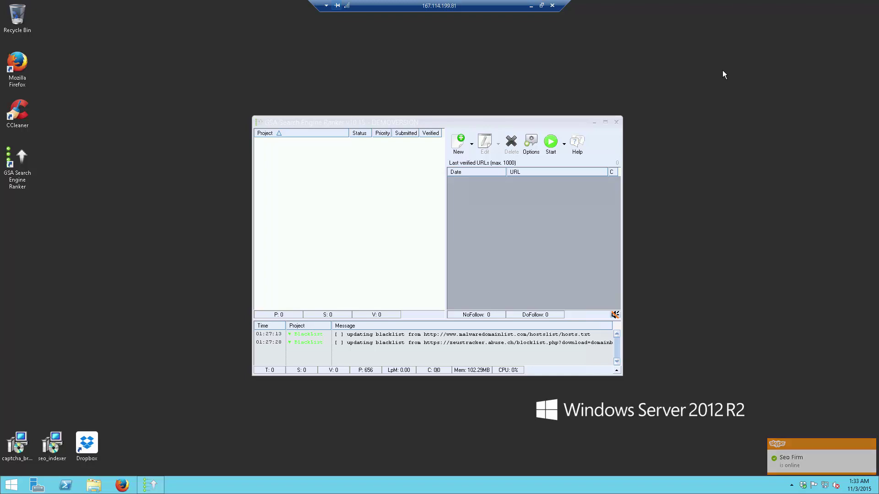
# View the server's processor, memory and Windows edition in the system properties of This PC, and close both windows
pyautogui.click(94, 487)
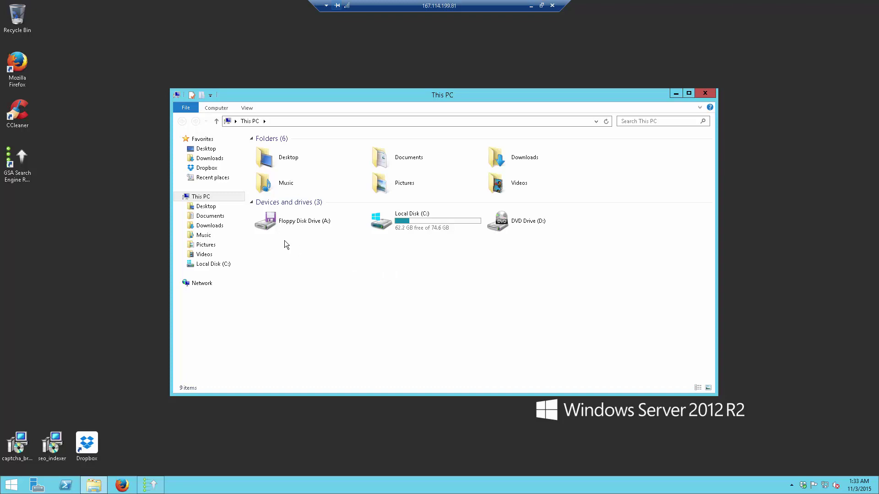
pyautogui.rightClick(199, 196)
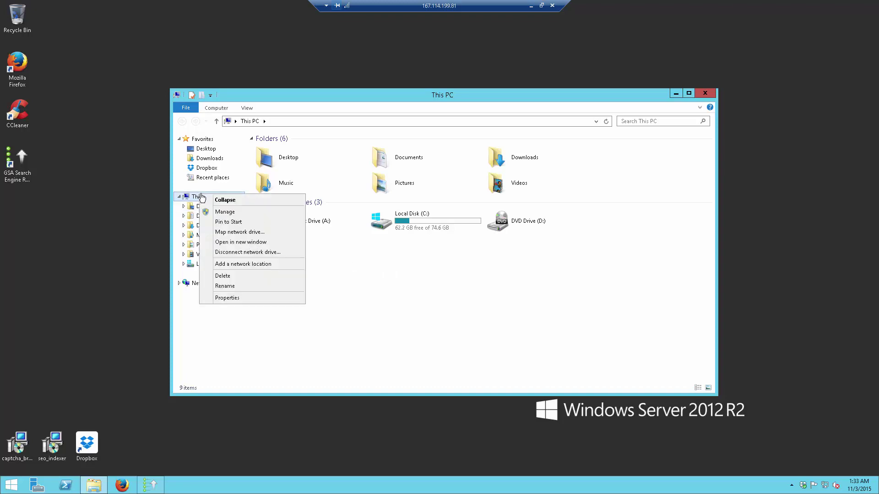
pyautogui.click(243, 298)
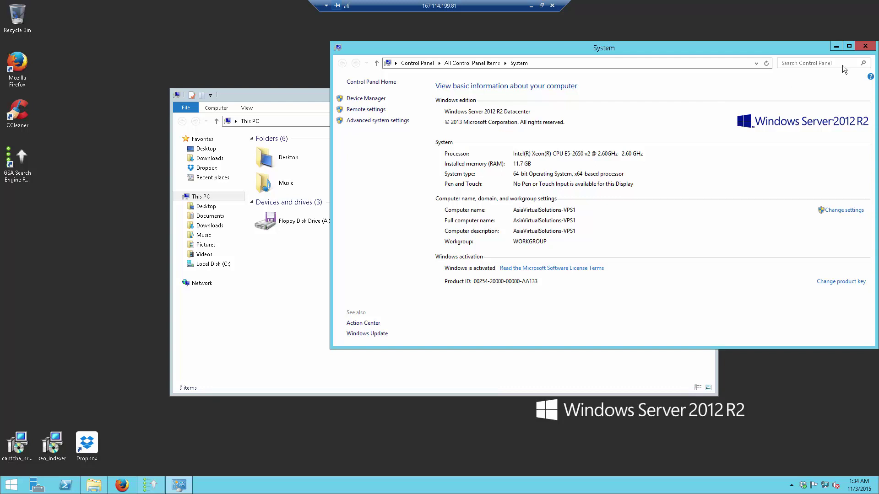
pyautogui.click(865, 46)
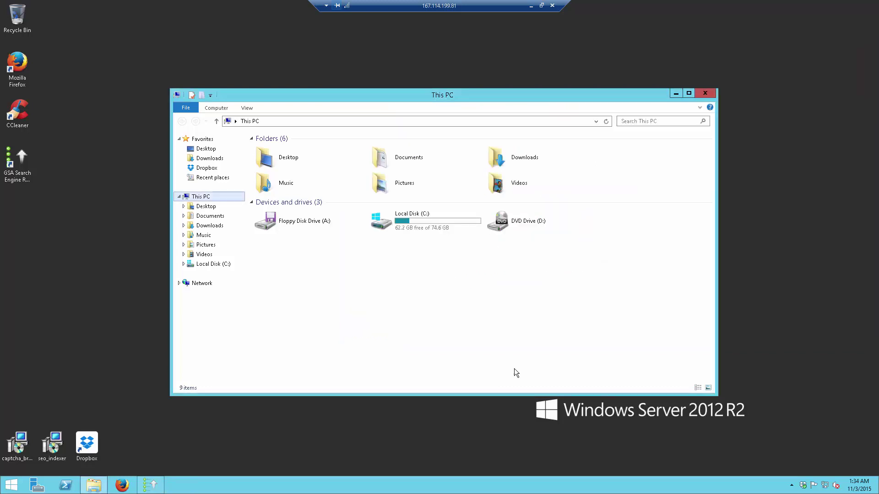
pyautogui.click(705, 93)
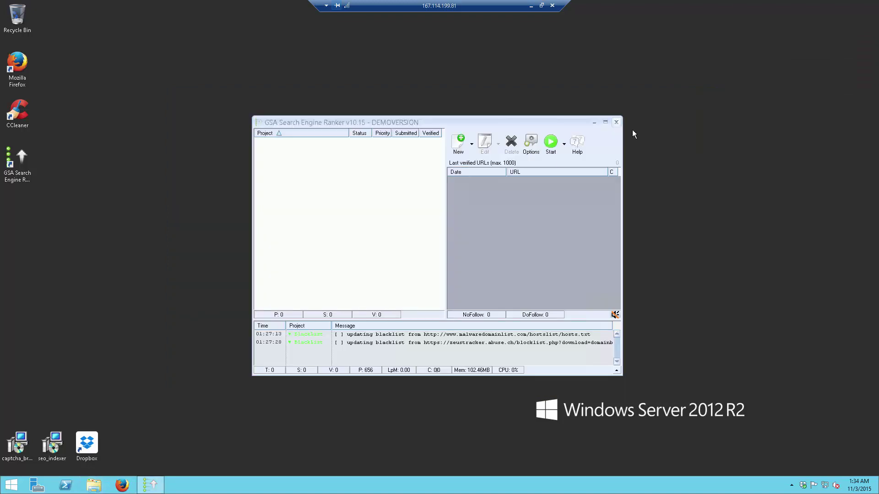
# Close GSA Search Engine Ranker and open the server's power options
pyautogui.click(617, 122)
pyautogui.moveTo(876, 4)
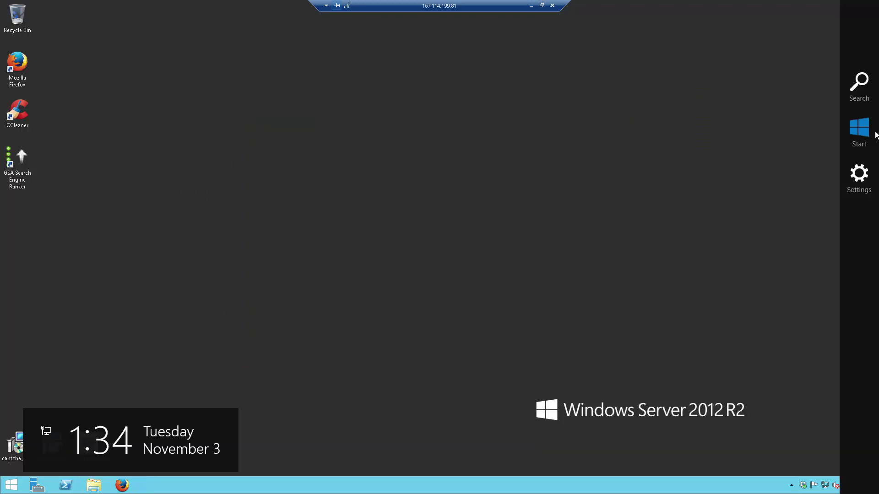
pyautogui.click(860, 181)
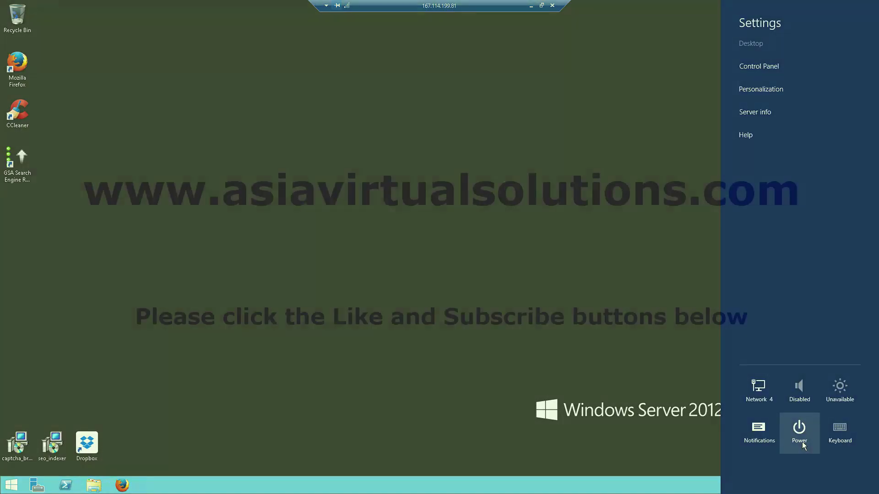
pyautogui.click(802, 441)
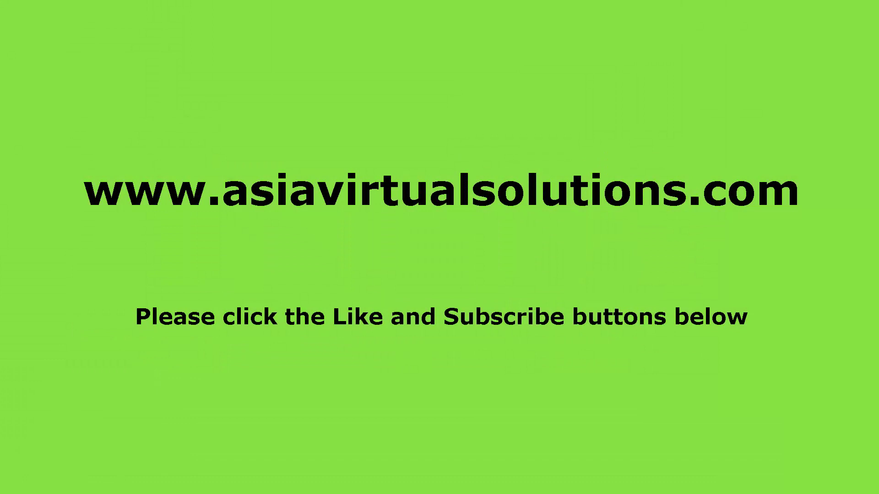